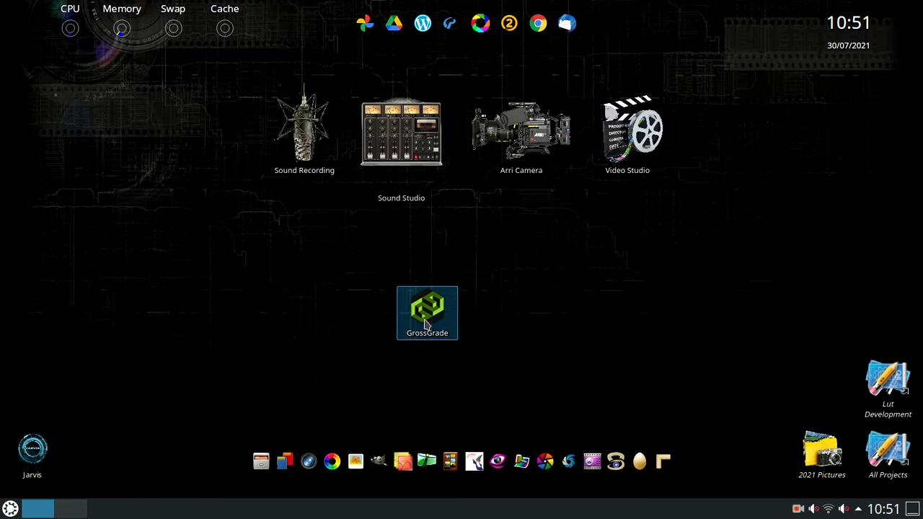
Launch GrossGrade from its desktop icon.
left_click(426, 326)
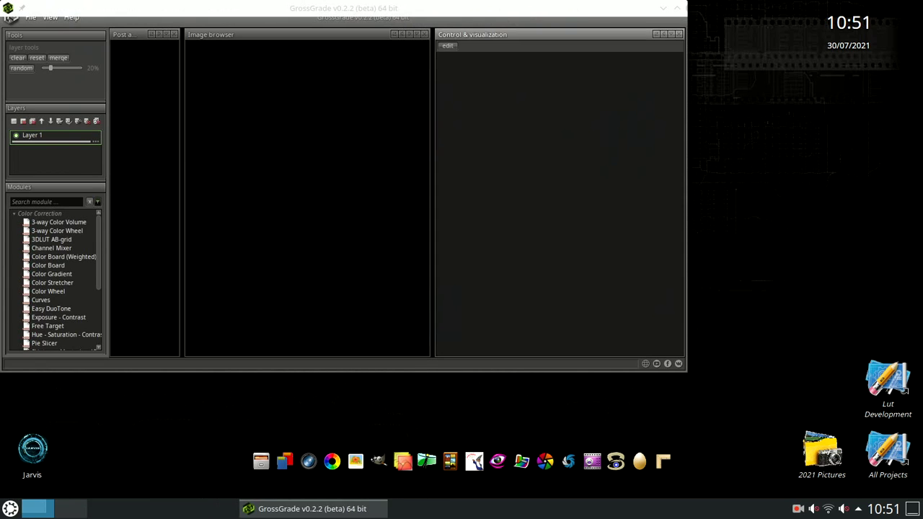
Maximize the GrossGrade window and look over the Color Correction, Color Management and Masks modules.
left_click(666, 9)
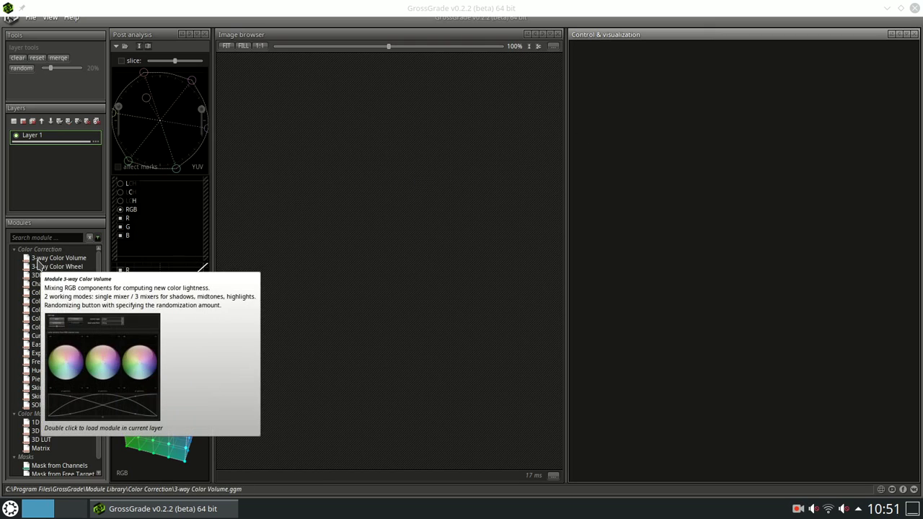
mouse_move(37, 269)
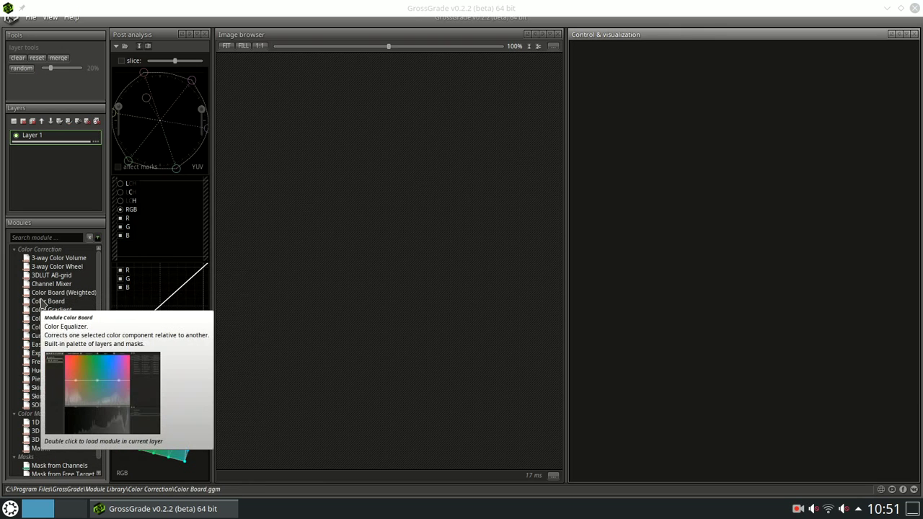
mouse_move(45, 312)
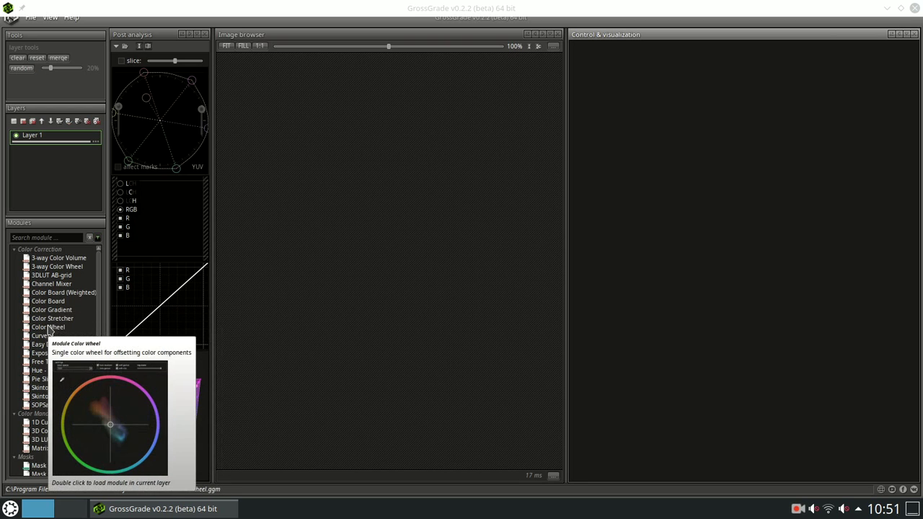
mouse_move(52, 338)
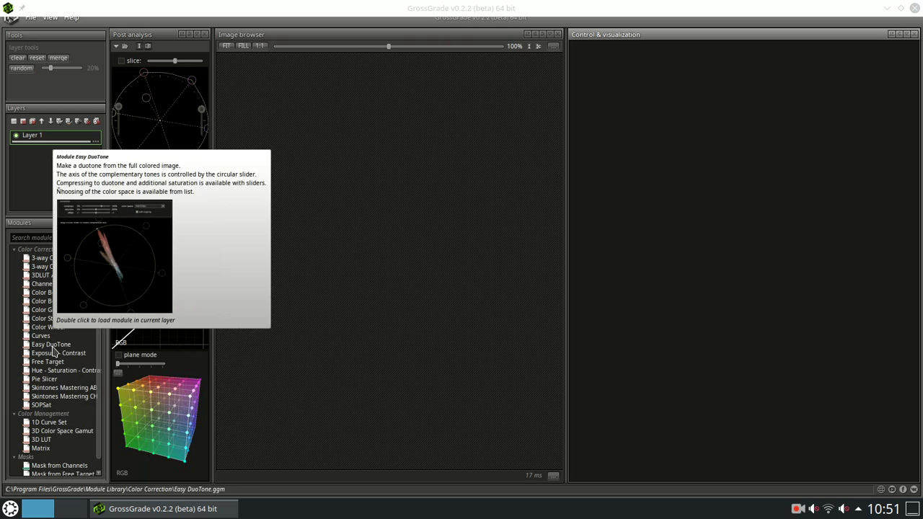
mouse_move(59, 358)
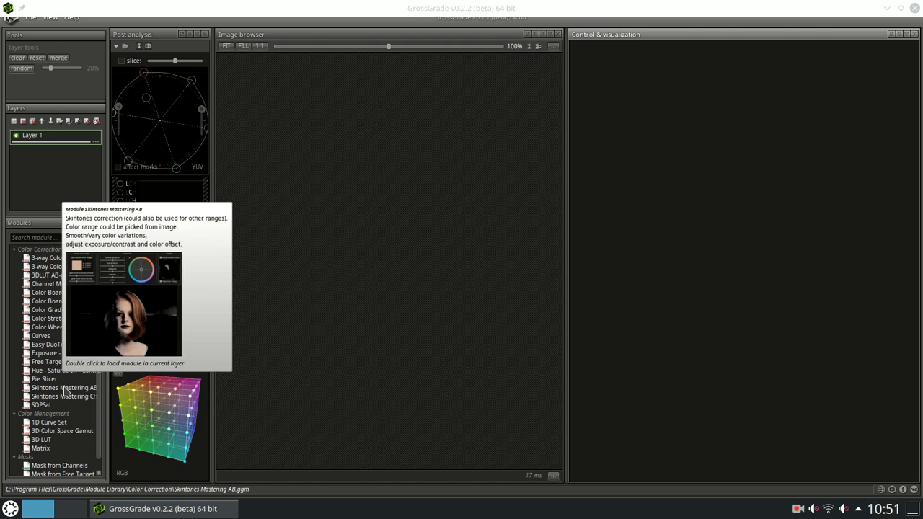
mouse_move(71, 407)
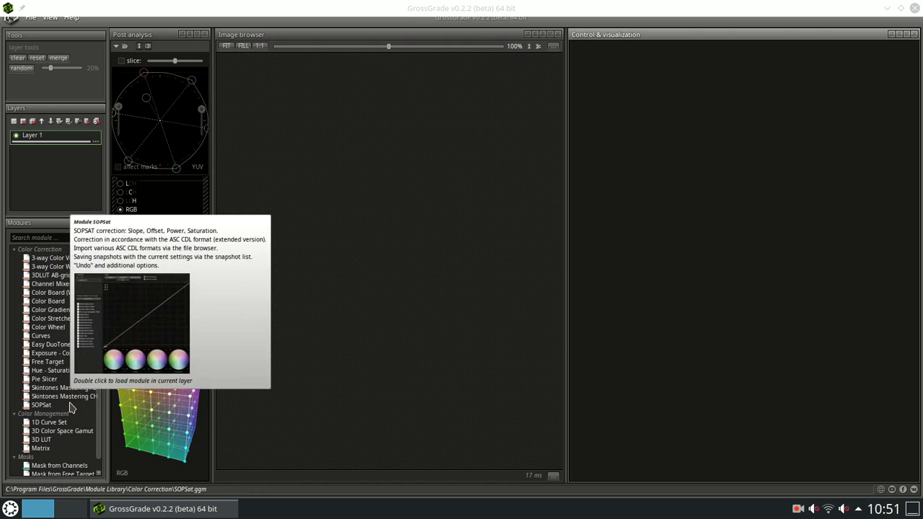
mouse_move(63, 427)
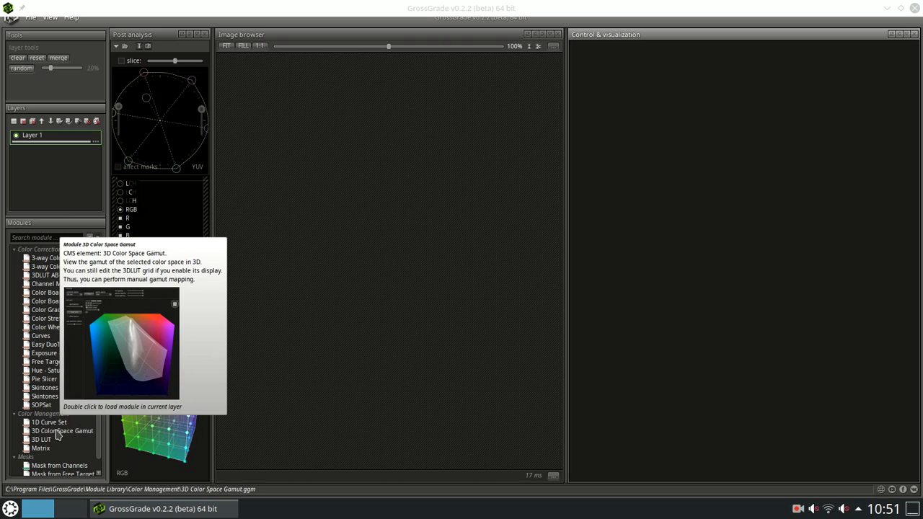
mouse_move(49, 448)
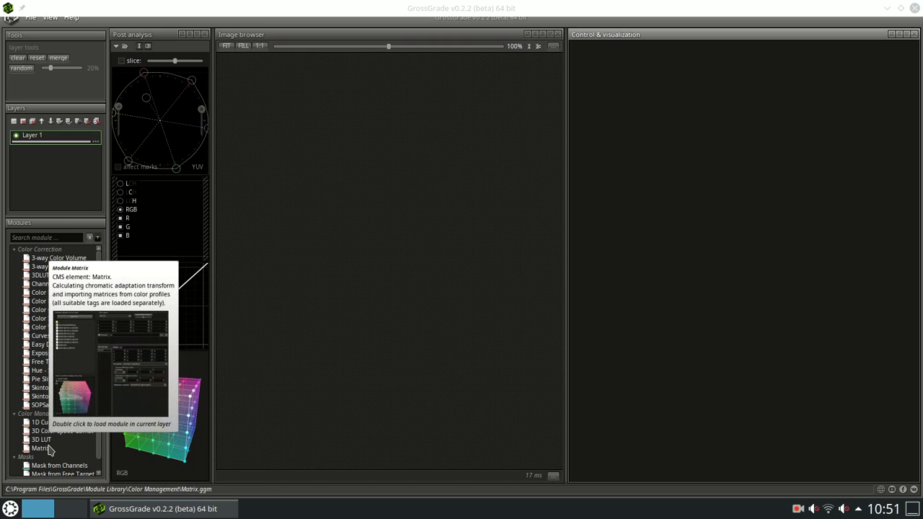
mouse_move(55, 470)
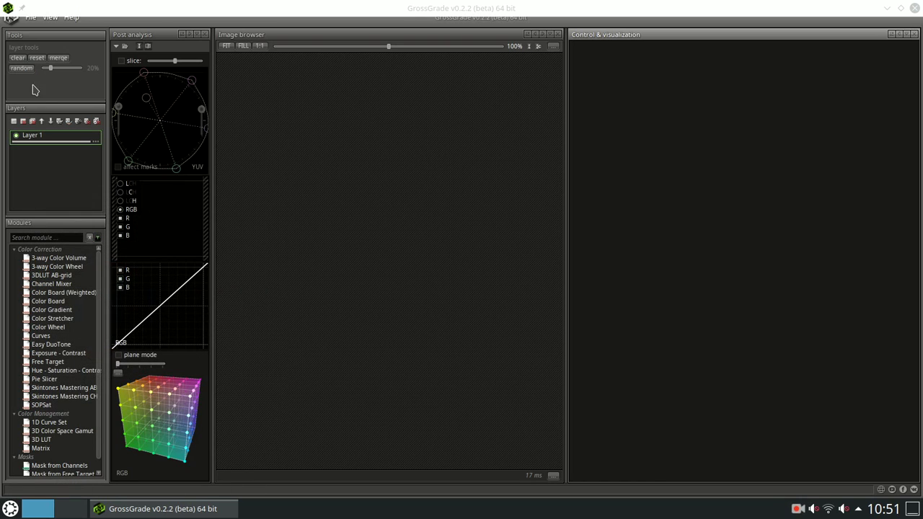
Load Sunset.jpg from the Sunset folder into GrossGrade's image browser.
left_click(31, 21)
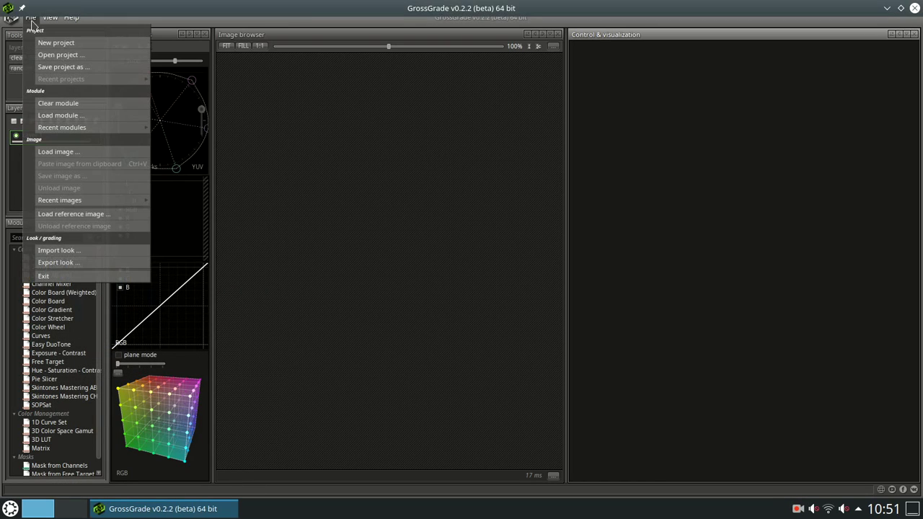
left_click(53, 152)
left_click(98, 65)
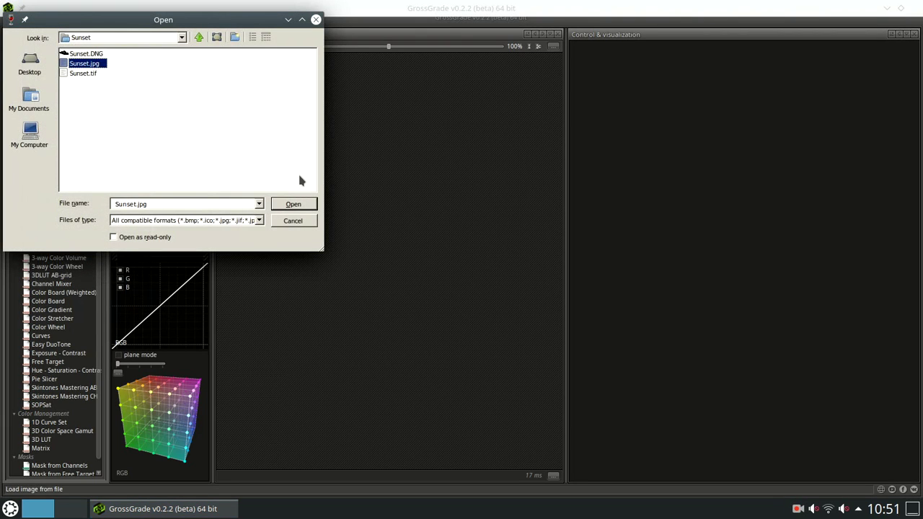
left_click(292, 204)
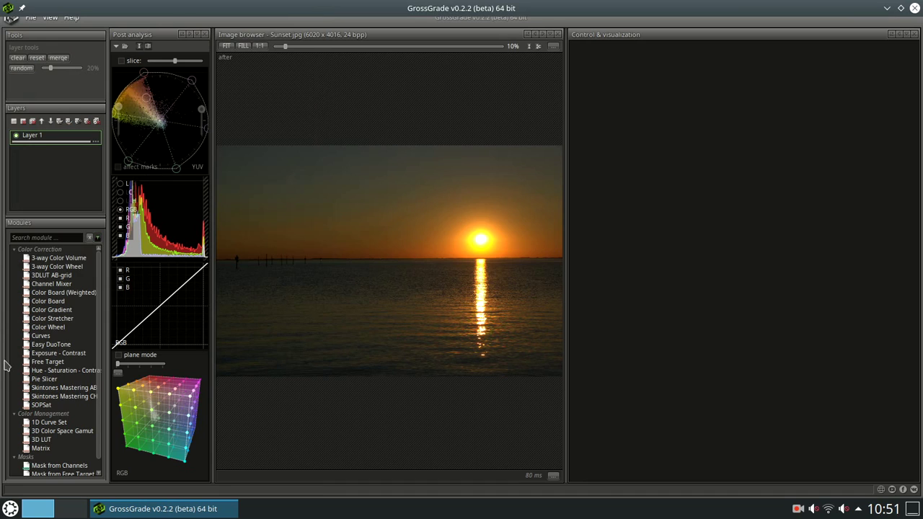
Add the Exposure - Contrast module to the layer using RGB color space and natural processing.
double_click(42, 357)
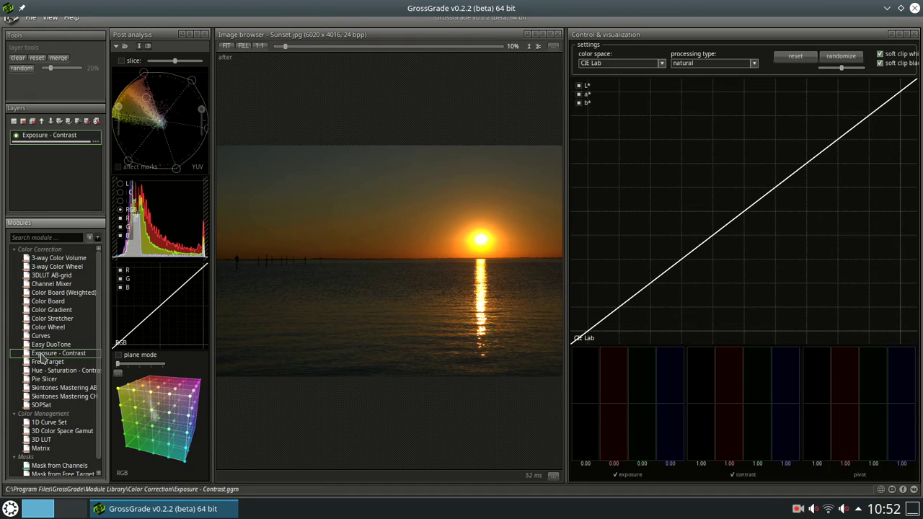
left_click(661, 64)
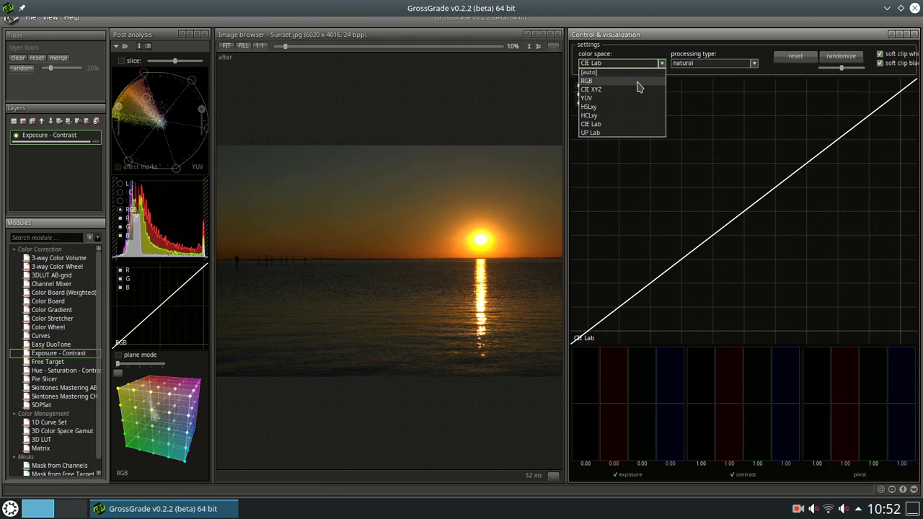
left_click(637, 83)
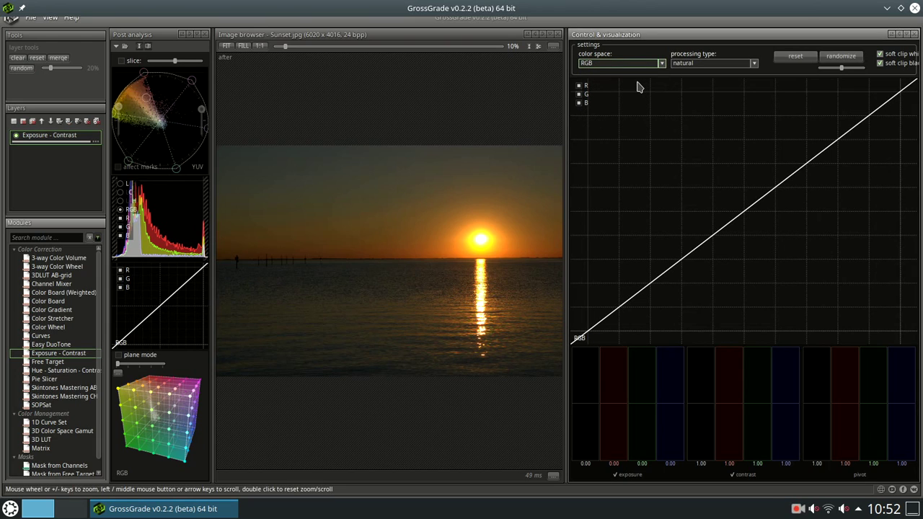
left_click(753, 64)
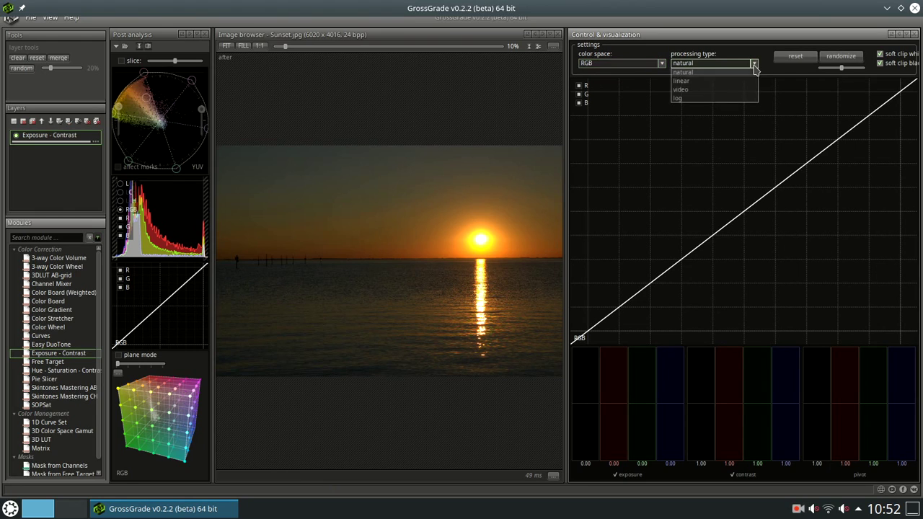
left_click(753, 64)
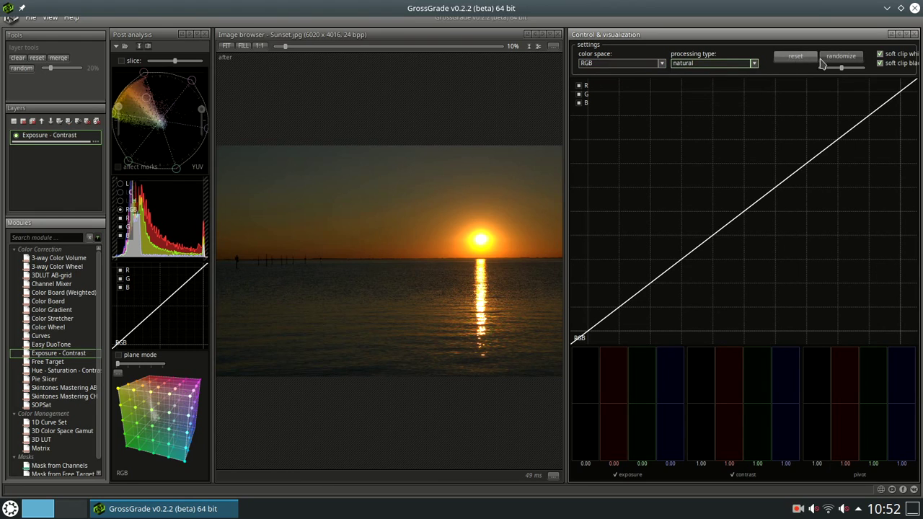
Randomize Exposure - Contrast until a darker orange grade appears (exposure -0.30, contrast 0.71, pivot 1.34).
left_click(842, 57)
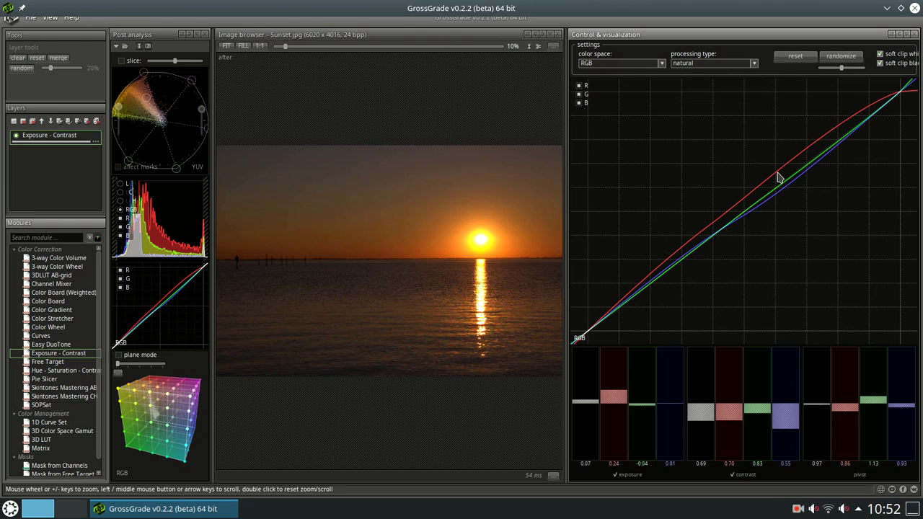
left_click(840, 59)
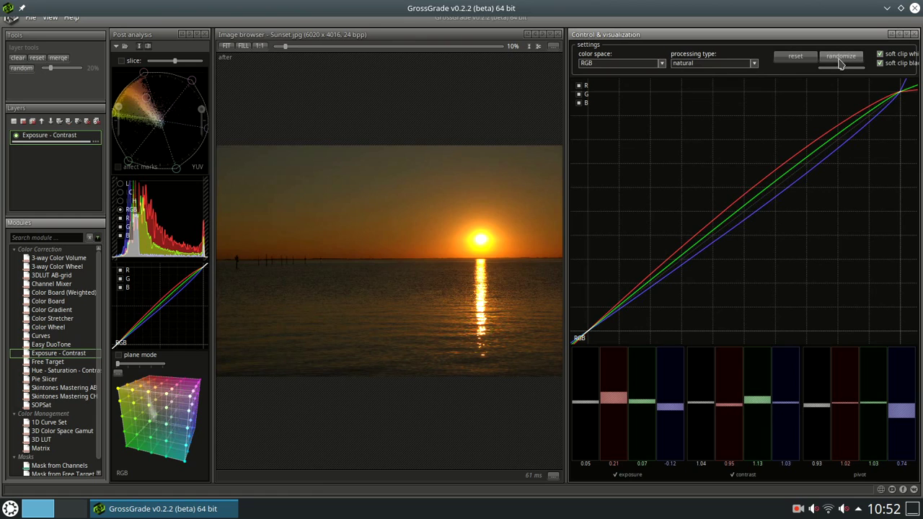
left_click(841, 59)
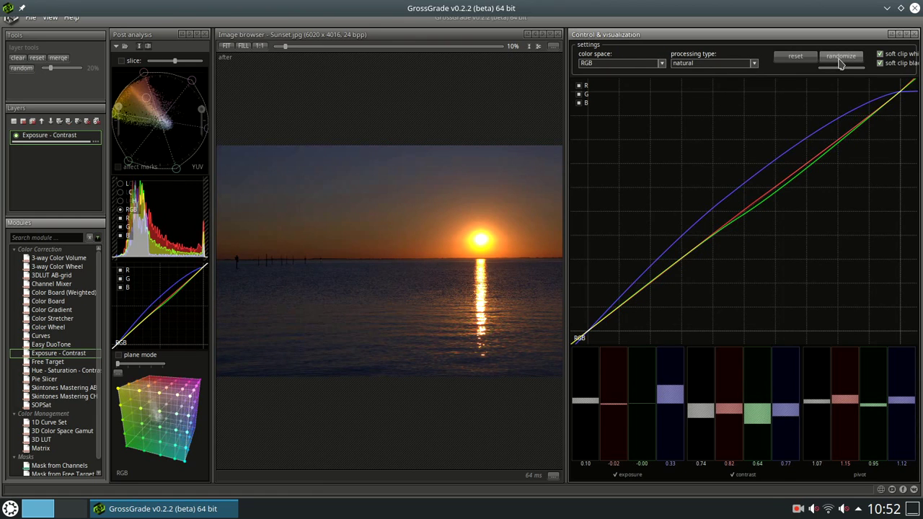
left_click(840, 61)
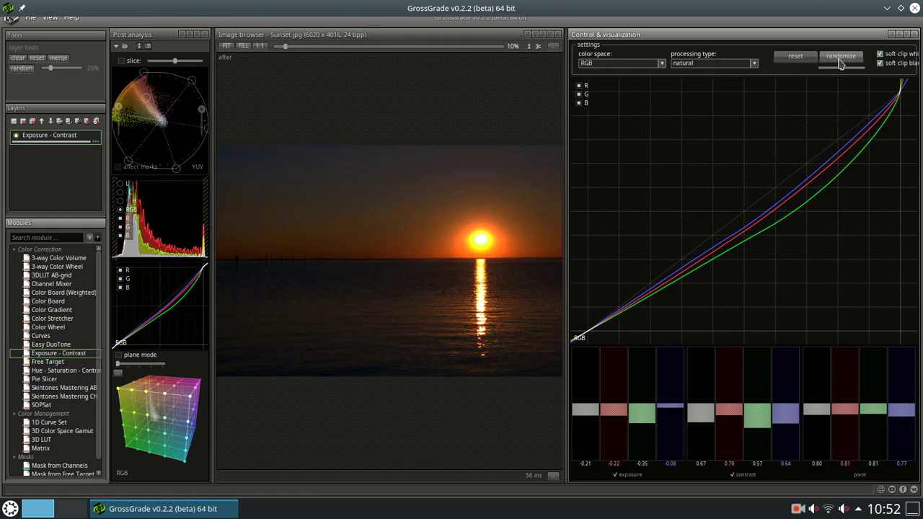
left_click(841, 59)
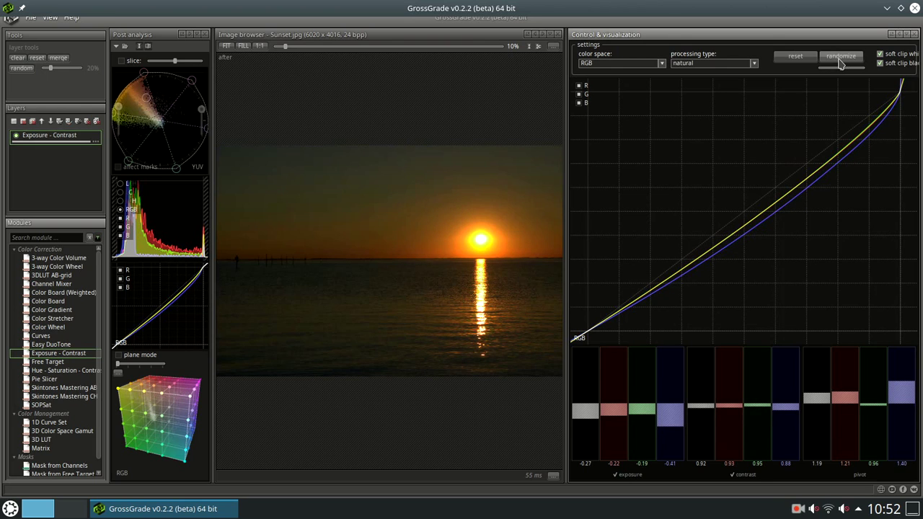
left_click(840, 59)
left_click(841, 59)
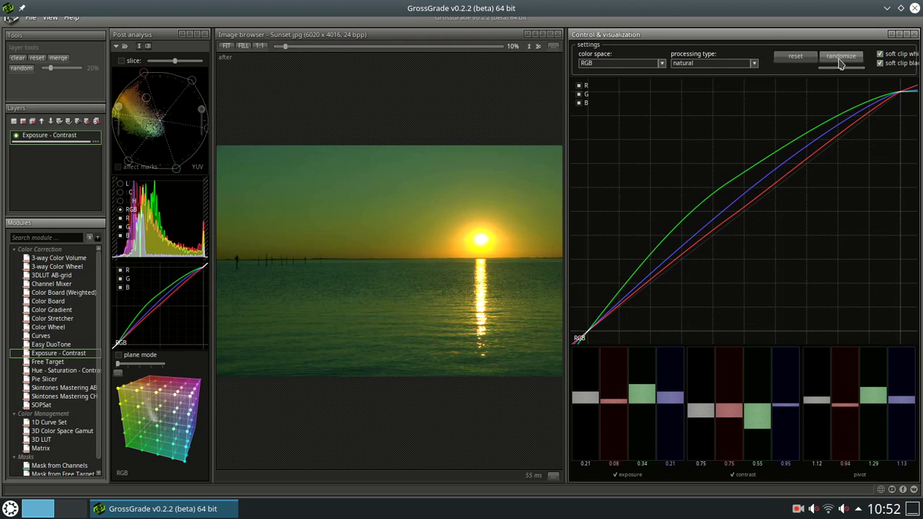
left_click(841, 60)
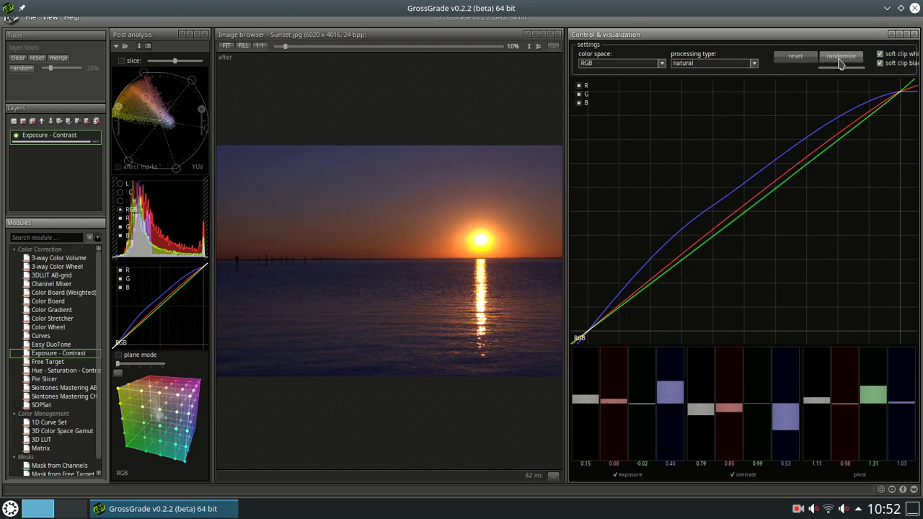
left_click(841, 59)
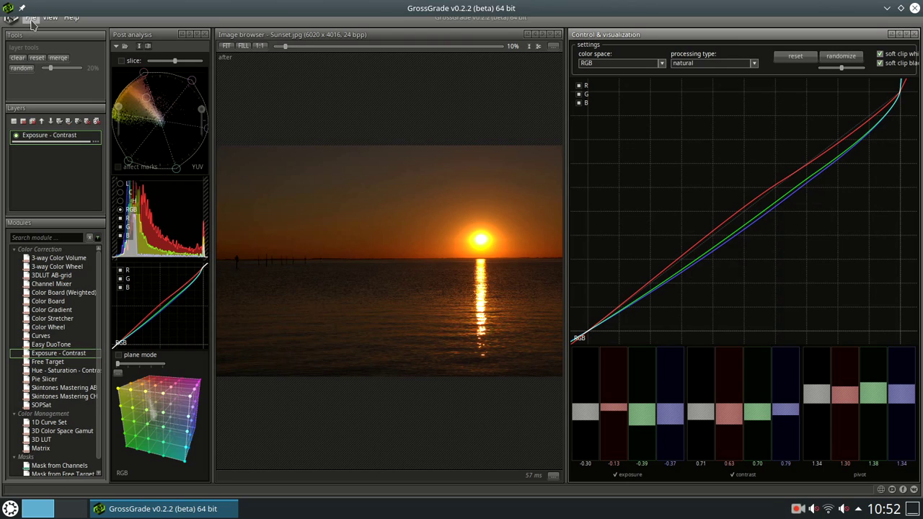
Start a LUT export in Adobe / IRIDAS Cube (*.cube) format named sunset-test.
left_click(30, 17)
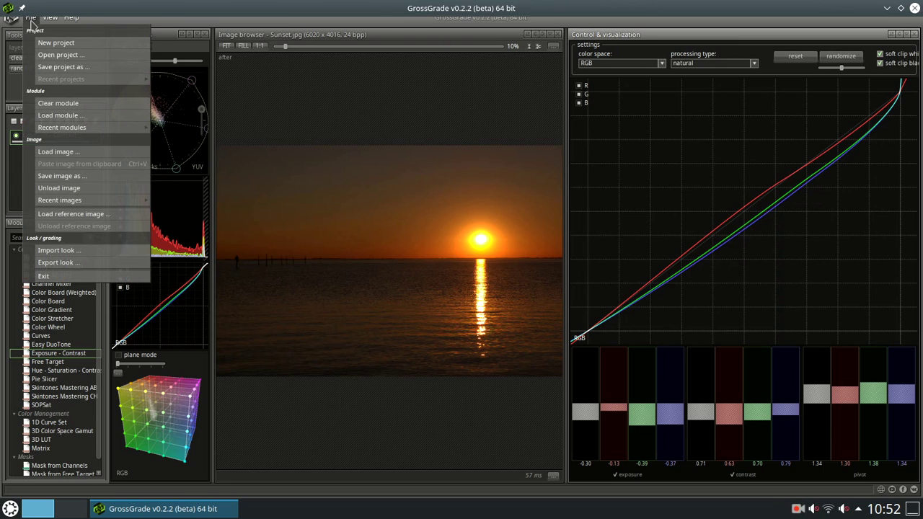
left_click(78, 268)
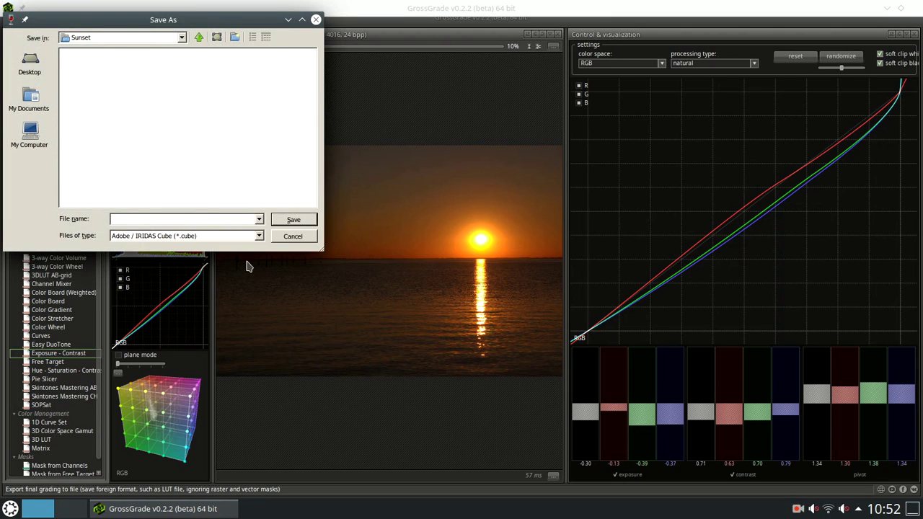
left_click(259, 236)
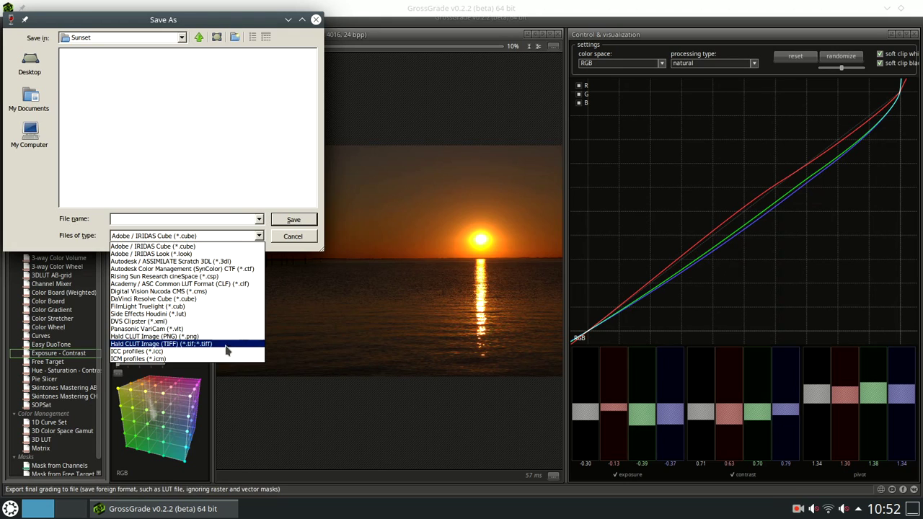
left_click(228, 247)
left_click(204, 220)
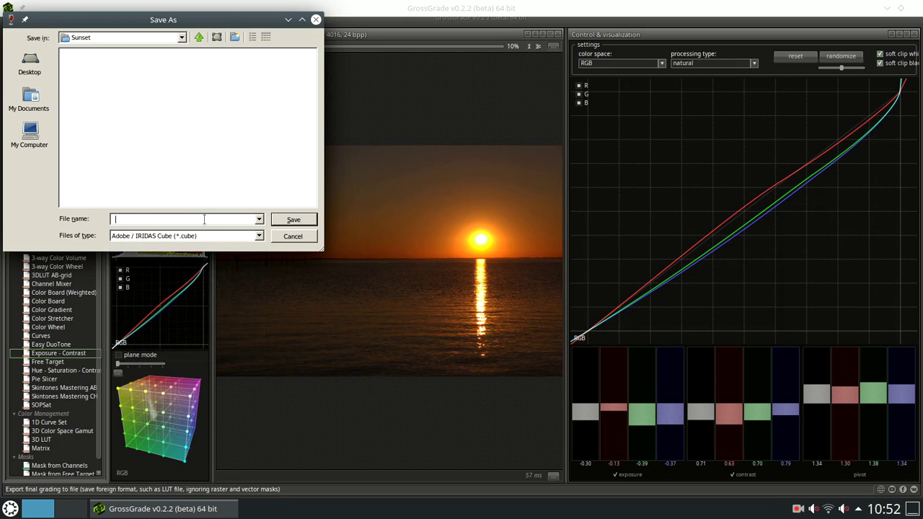
type("sunset-test")
Save sunset-test.cube, then export the look again as a Hald CLUT Image (PNG) named sunset-test.
left_click(293, 221)
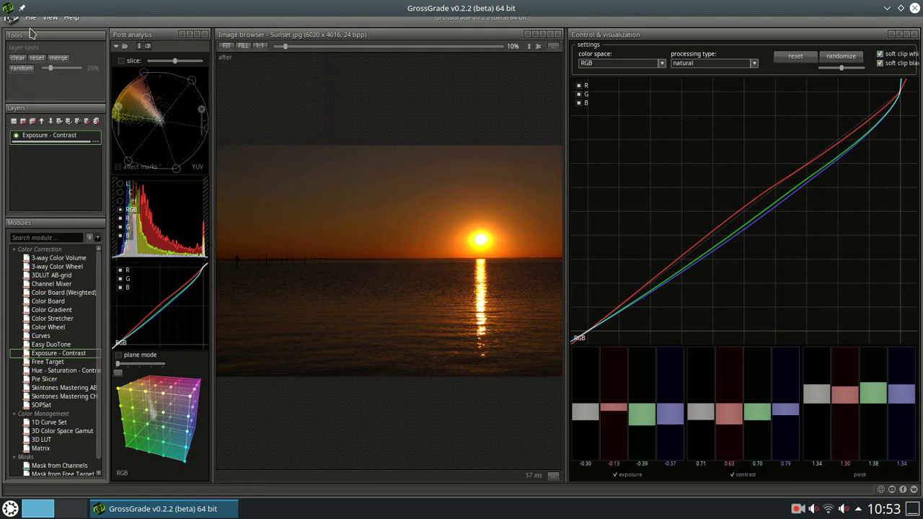
left_click(30, 16)
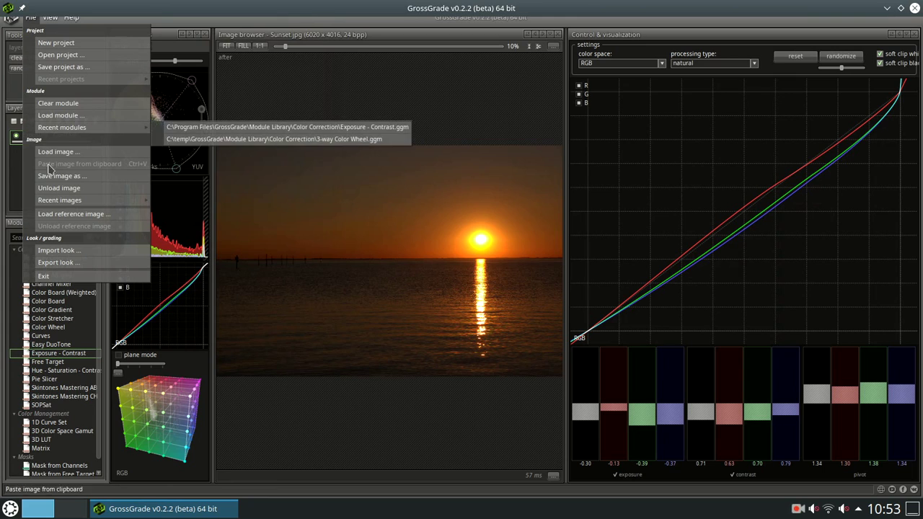
left_click(55, 262)
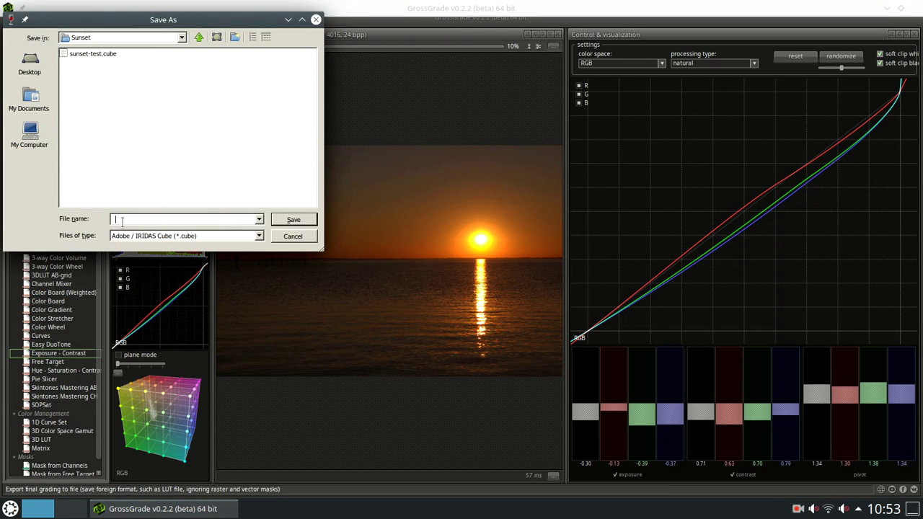
type("sunset-test")
left_click(259, 236)
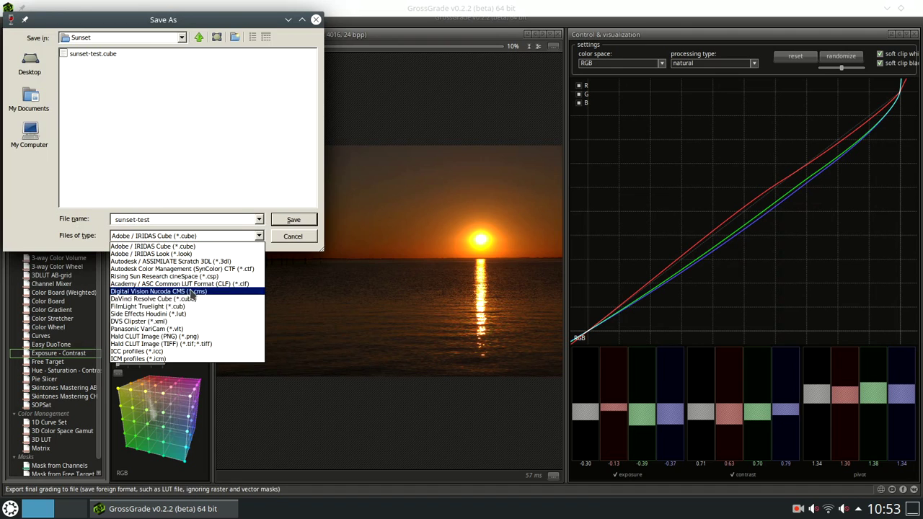
left_click(214, 337)
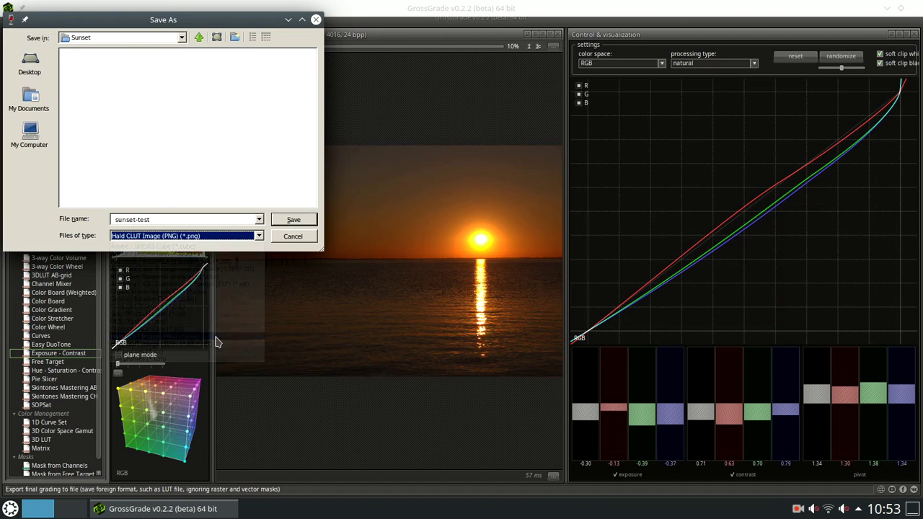
left_click(312, 223)
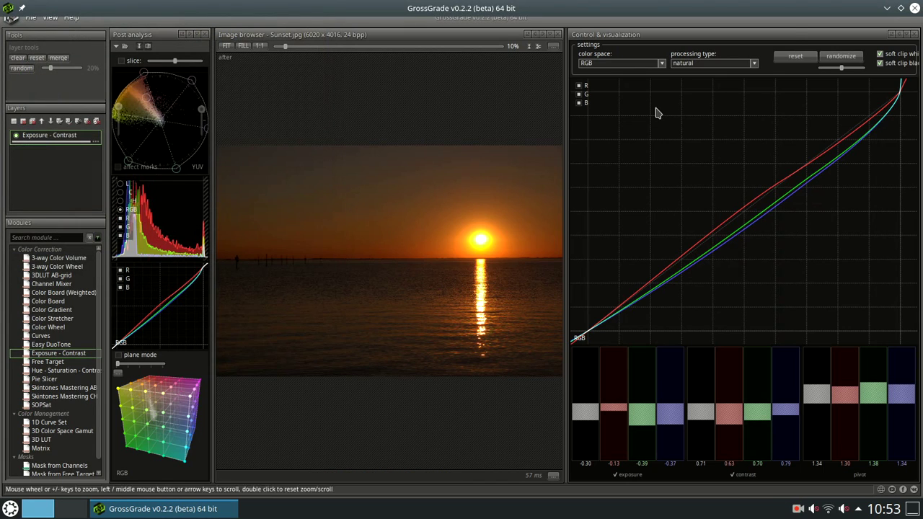
Minimize GrossGrade and launch RawTherapee and darktable from the dock.
left_click(888, 9)
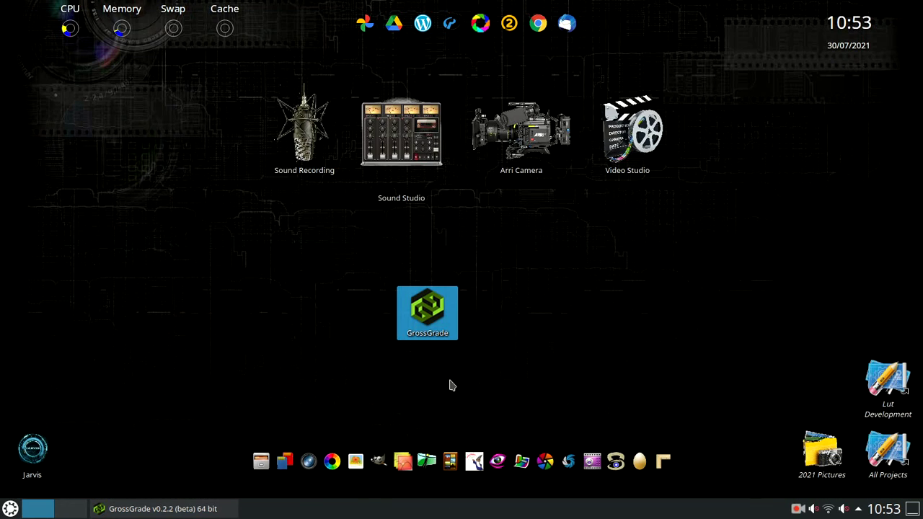
left_click(332, 465)
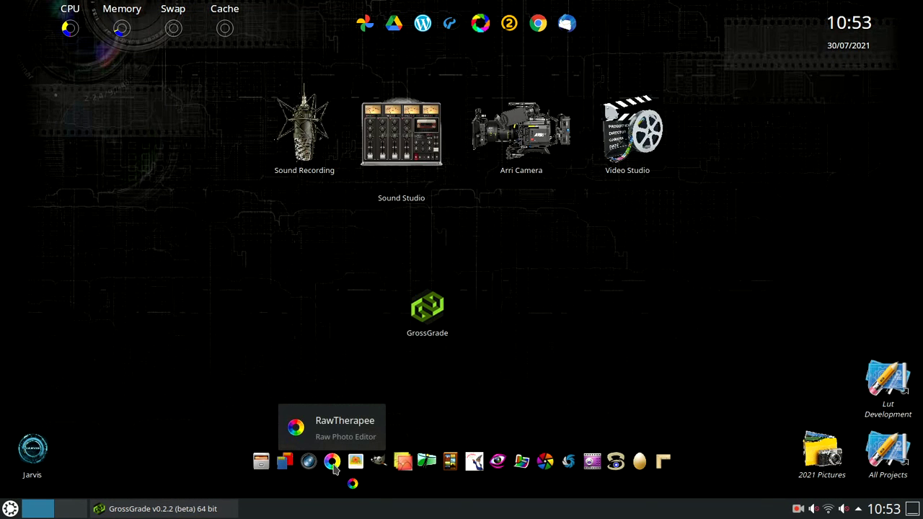
left_click(546, 465)
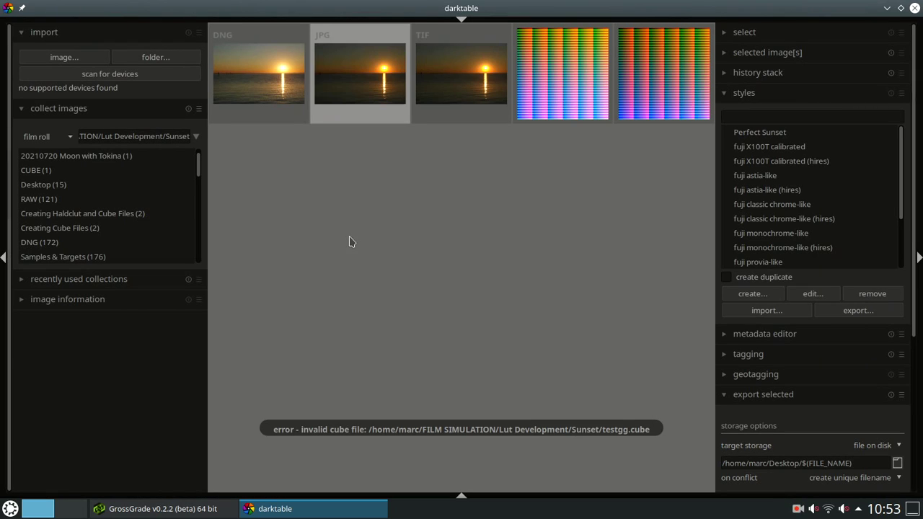
Open the Sunset JPG in darktable and load sunset-test.cube into the lut 3D module.
double_click(364, 82)
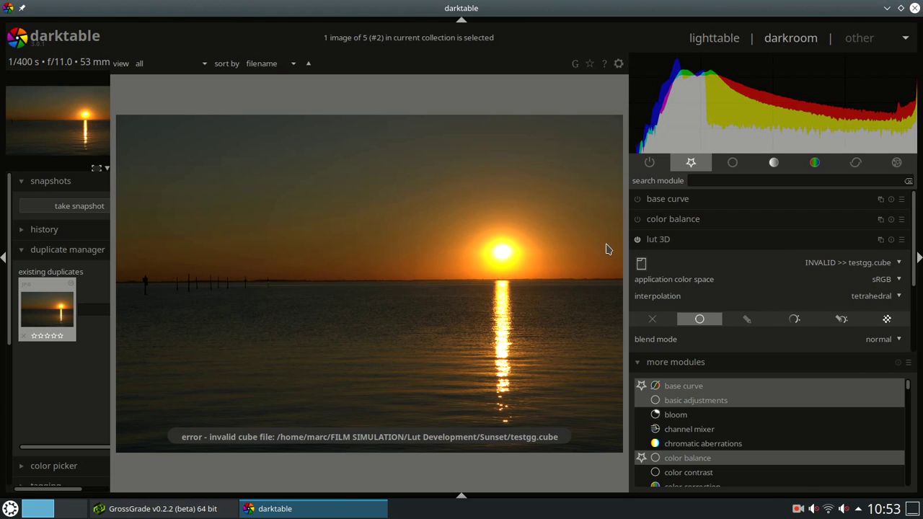
left_click(641, 263)
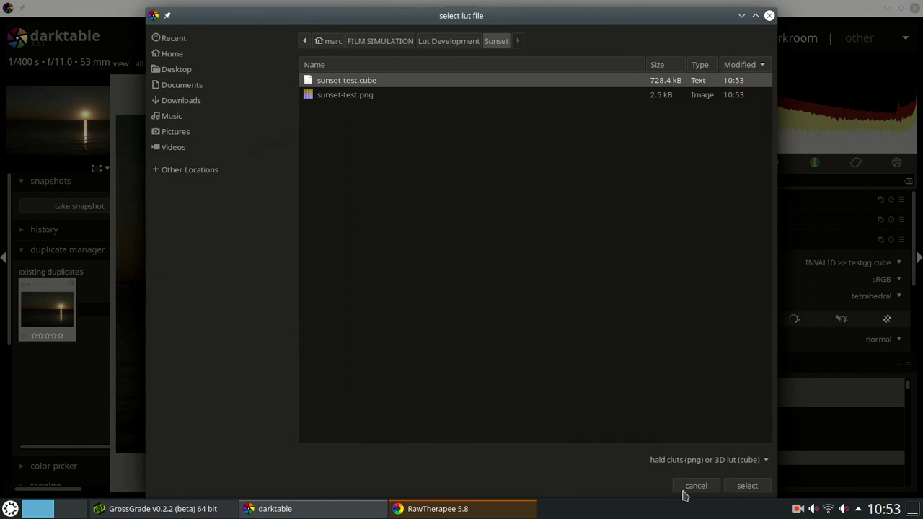
left_click(747, 486)
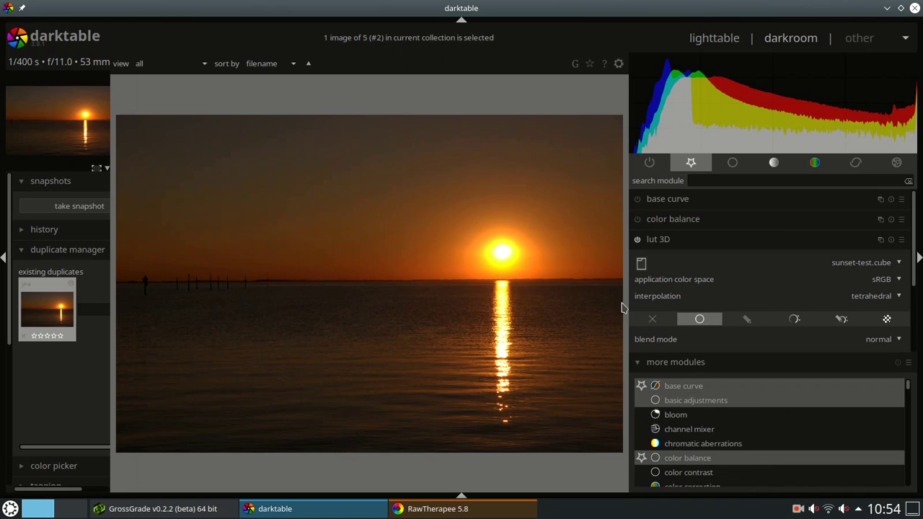
Toggle lut 3D off and on twice to compare, then bring RawTherapee forward.
left_click(636, 243)
left_click(636, 242)
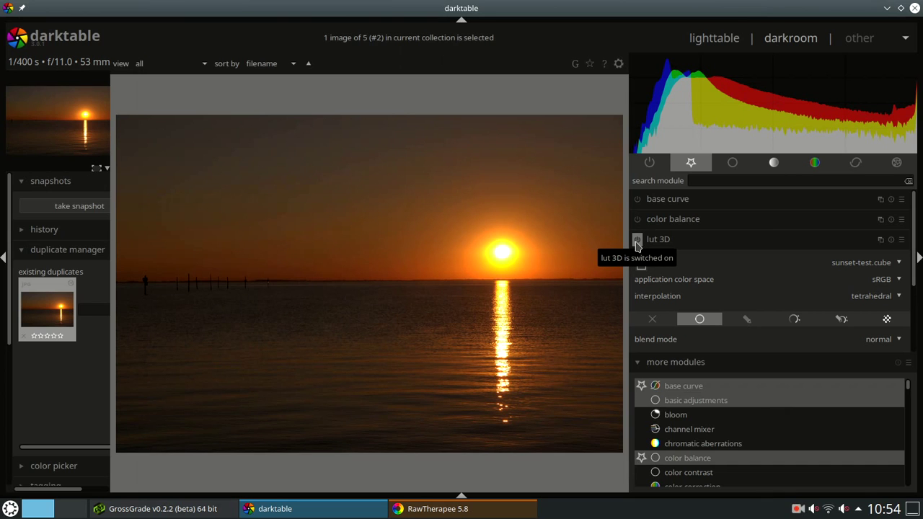
left_click(636, 243)
left_click(636, 243)
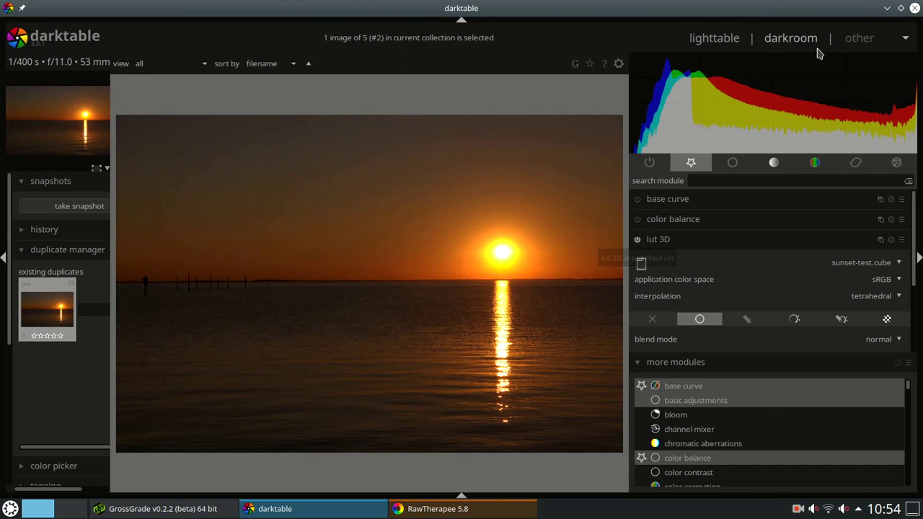
left_click(887, 8)
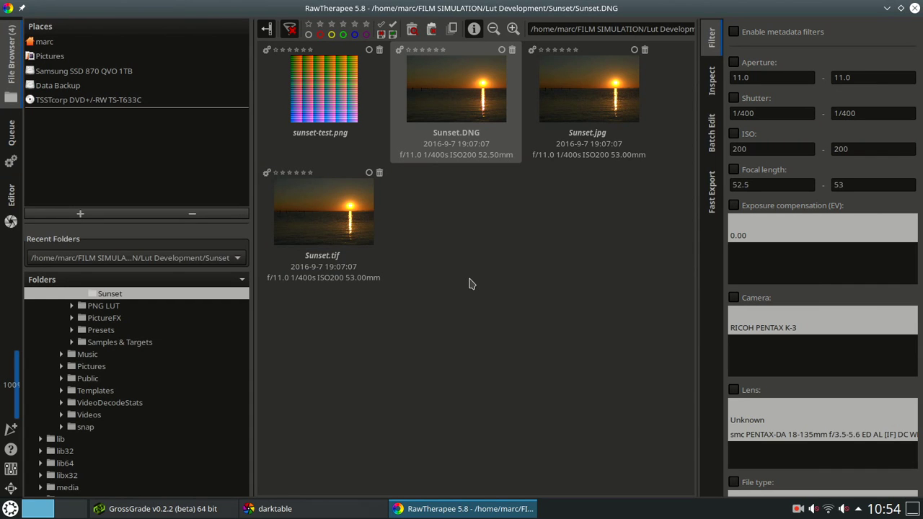
Open the selected Sunset.DNG in RawTherapee's Editor tab with Alt+E.
key("alt+e")
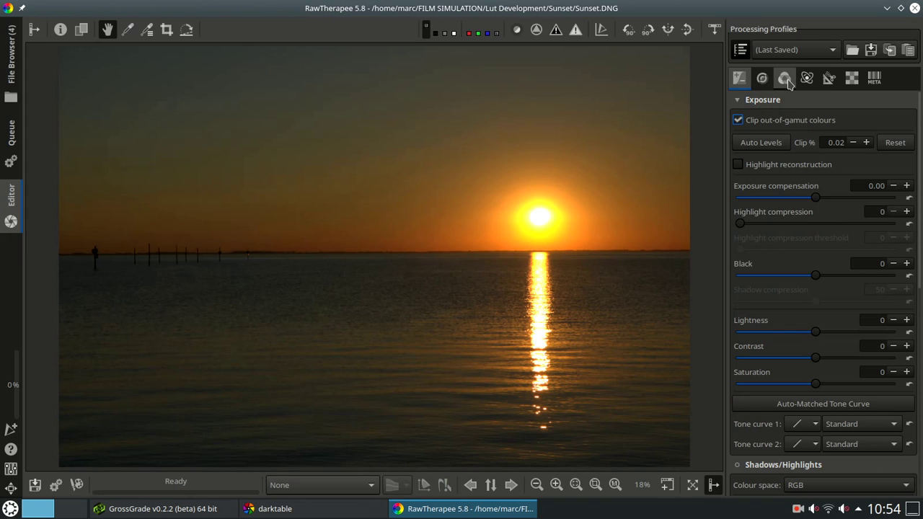
In the Colour tools, choose Lut Development > Sunset > sunset-test as the Film Simulation LUT.
left_click(788, 83)
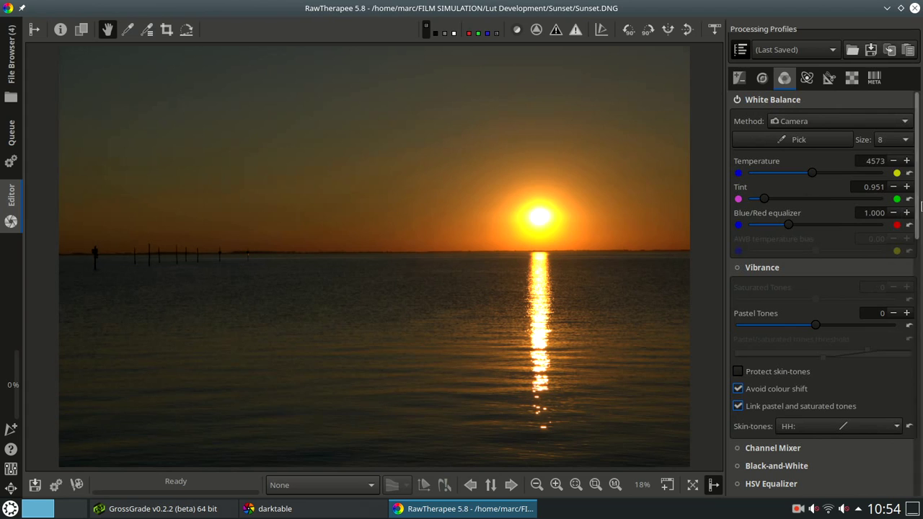
left_click_drag(921, 207, 918, 336)
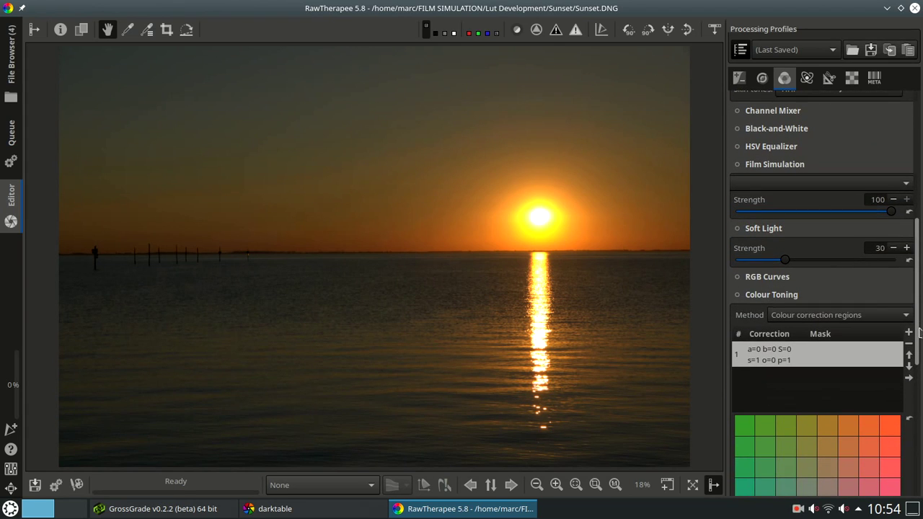
left_click(768, 192)
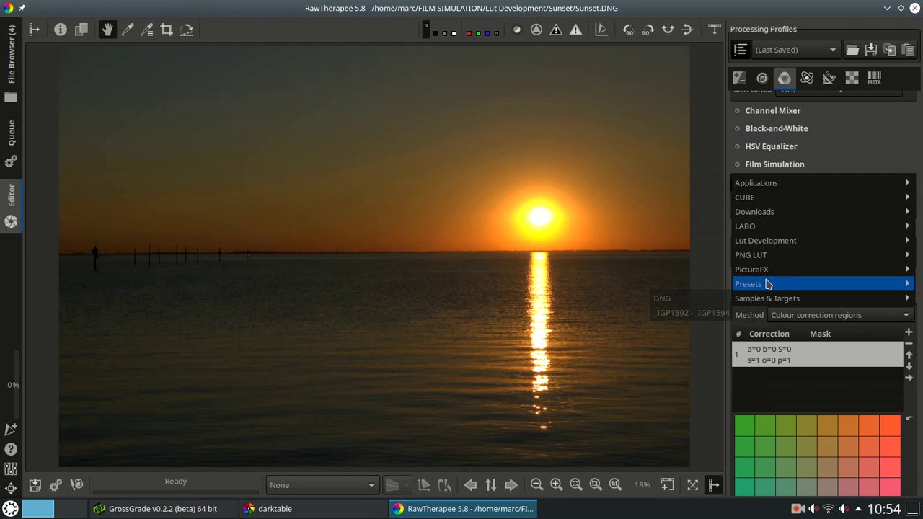
mouse_move(765, 240)
mouse_move(700, 258)
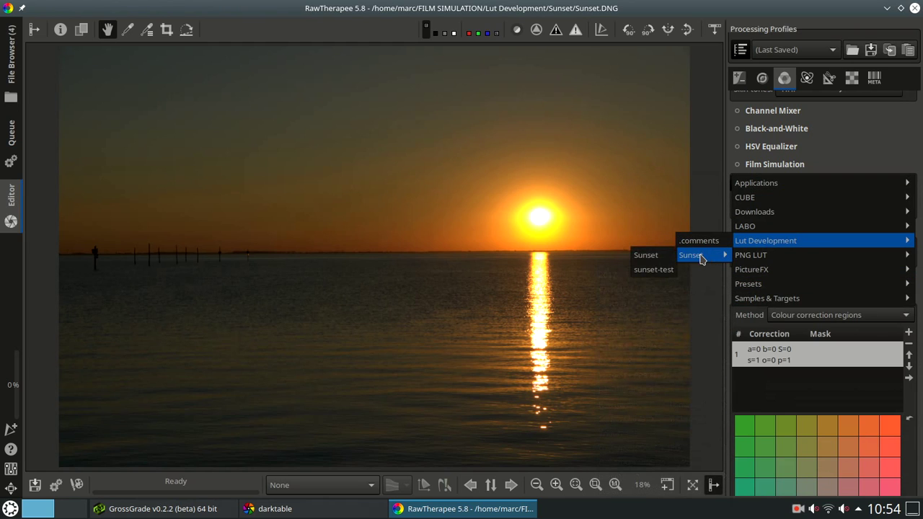
left_click(652, 275)
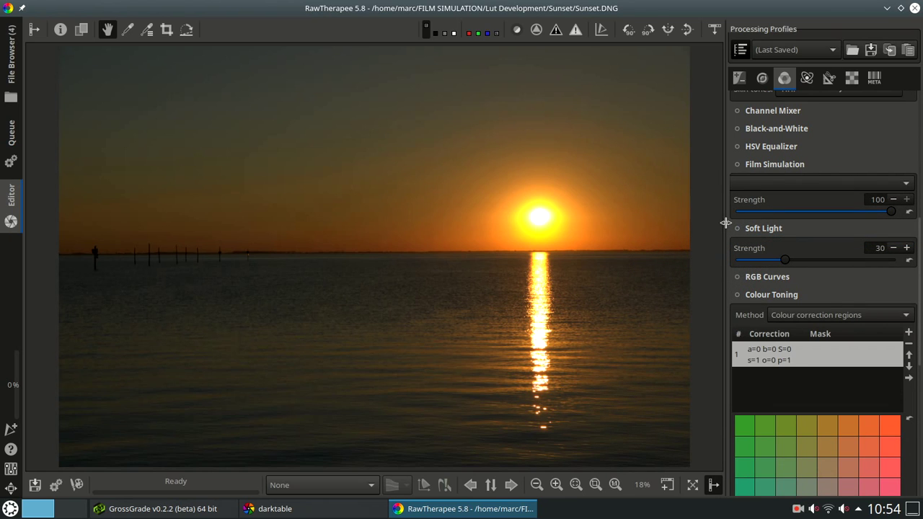
Widen the tools panel and toggle Film Simulation on, off and on to compare the sunset look.
mouse_move(726, 224)
left_mouse_down()
mouse_move(611, 225)
mouse_move(727, 228)
left_mouse_up()
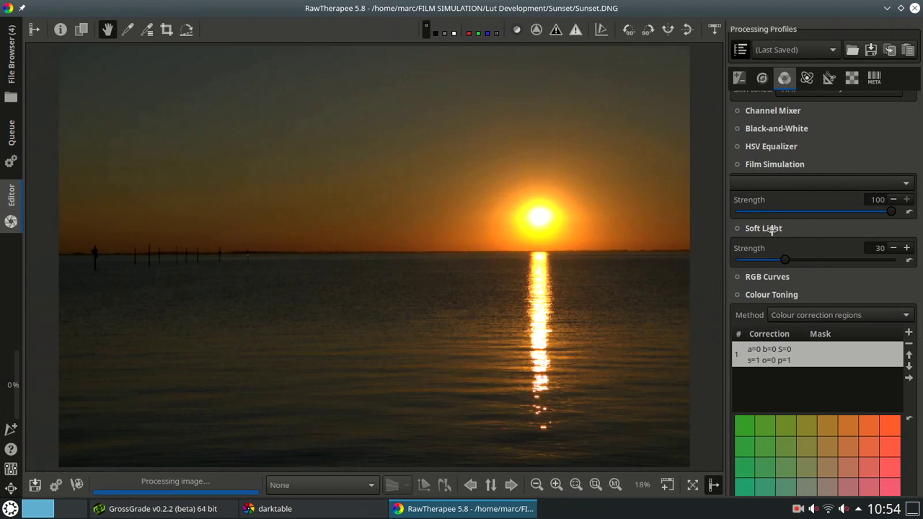
left_click(737, 165)
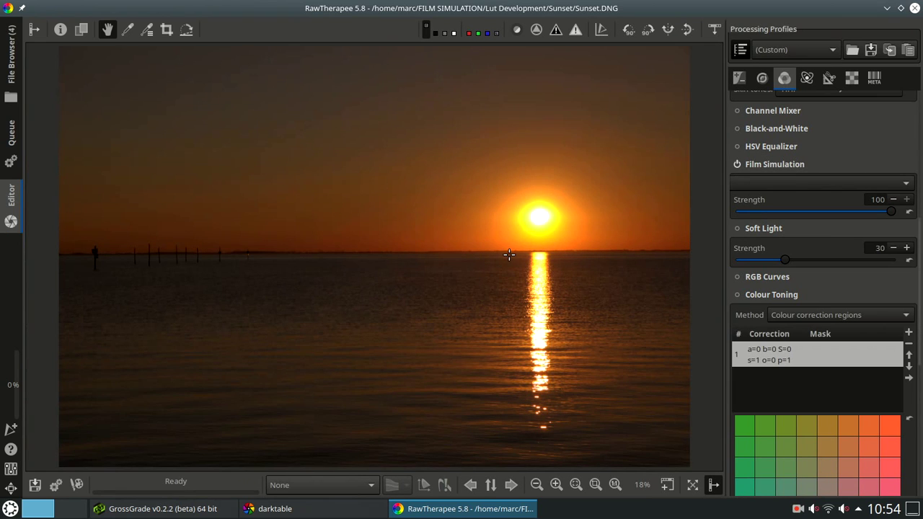
left_click(737, 165)
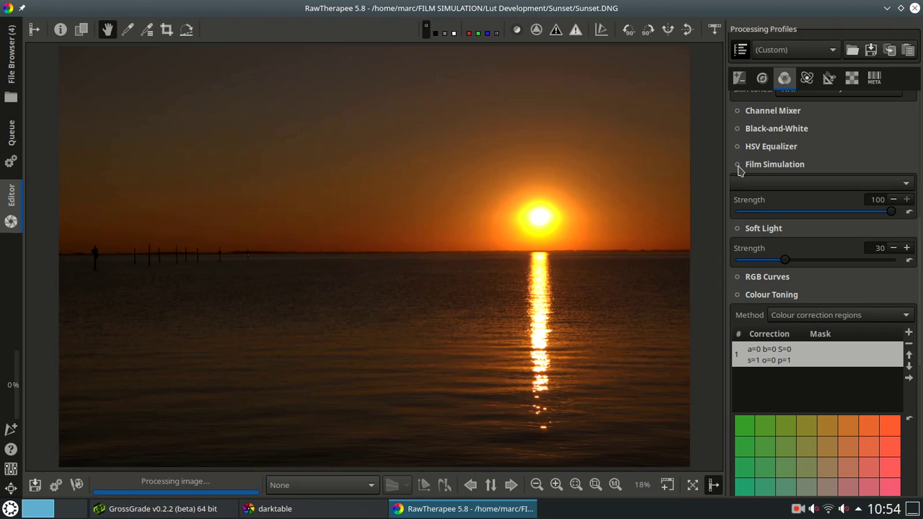
left_click(737, 165)
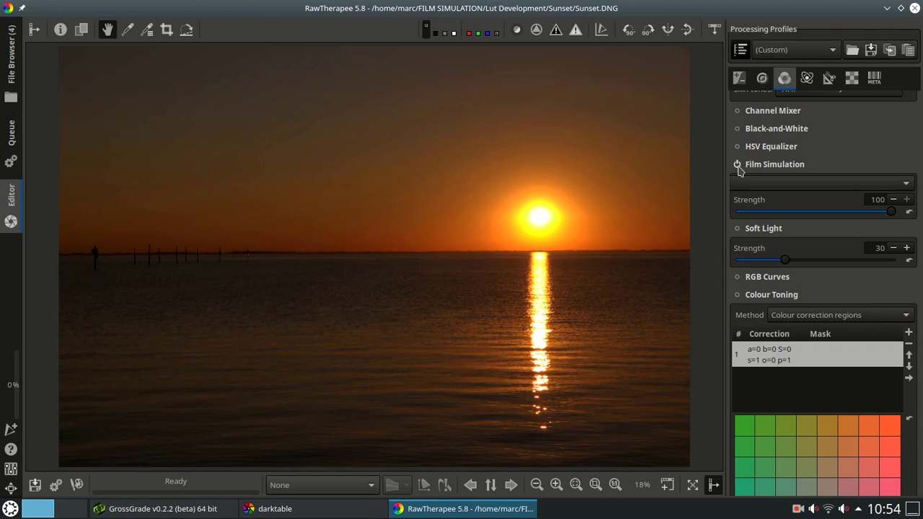
Minimize RawTherapee and restore GrossGrade's window showing Sunset.jpg with its Exposure - Contrast grade.
left_click(886, 8)
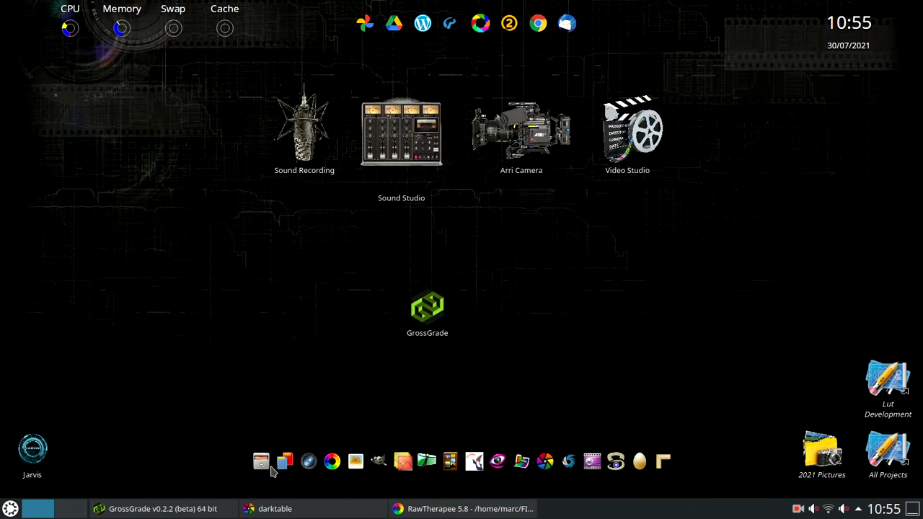
left_click(101, 509)
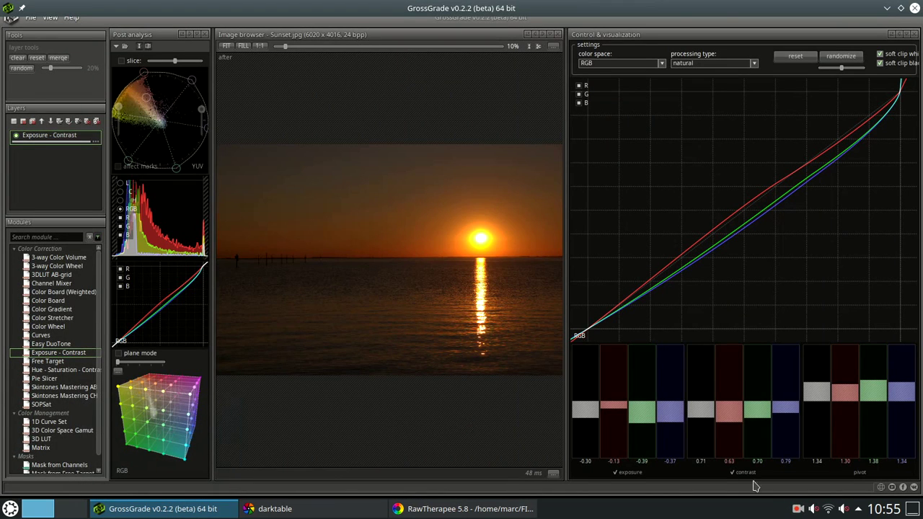
right_click(797, 509)
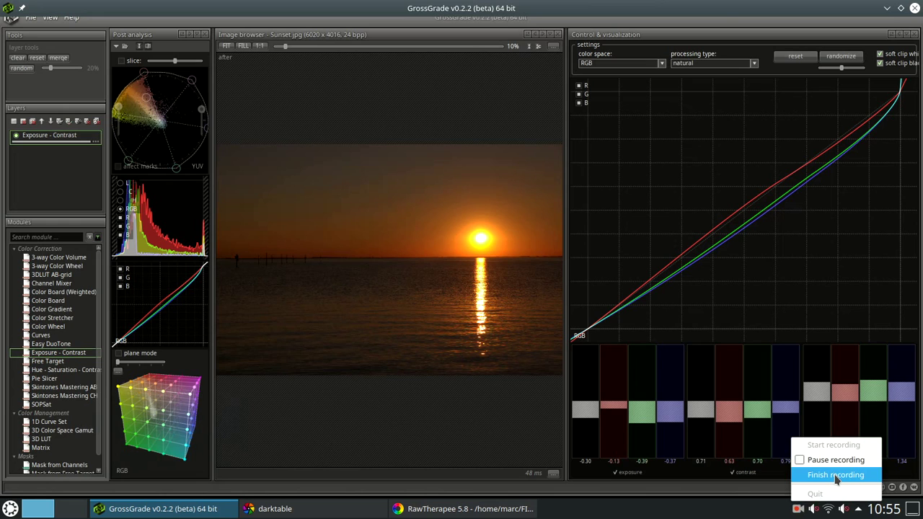